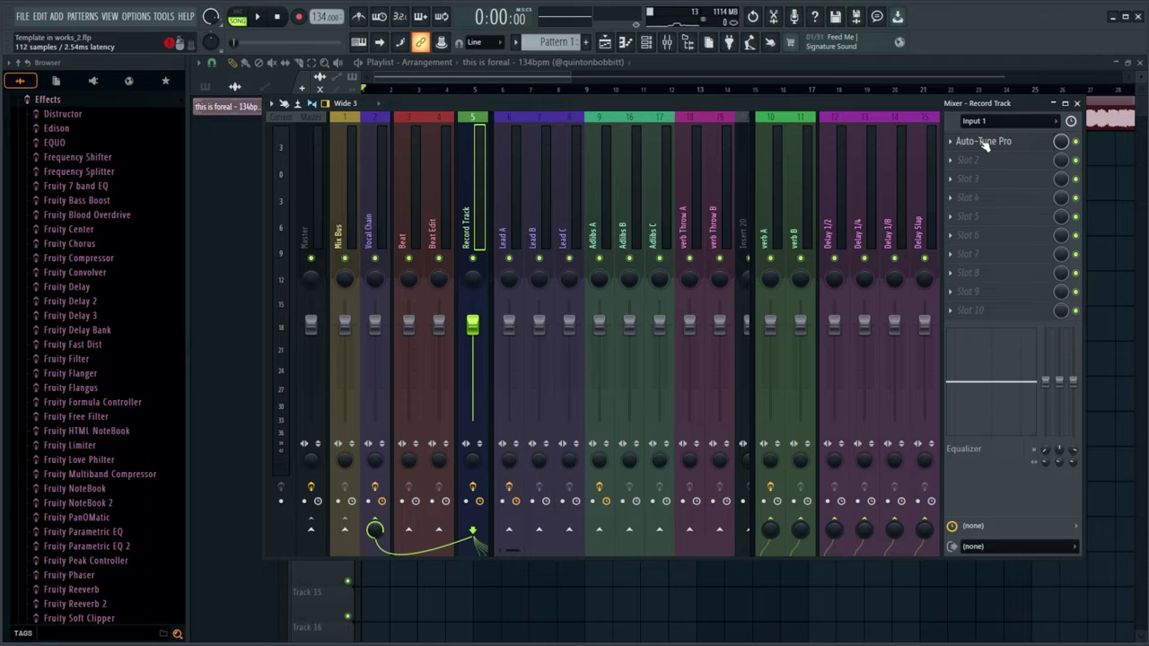
Check the Auto-Tune Pro on the Record Track and the RCompressor, SSLChannel and Fresh Air plugins on the Vocal Chain
click(985, 144)
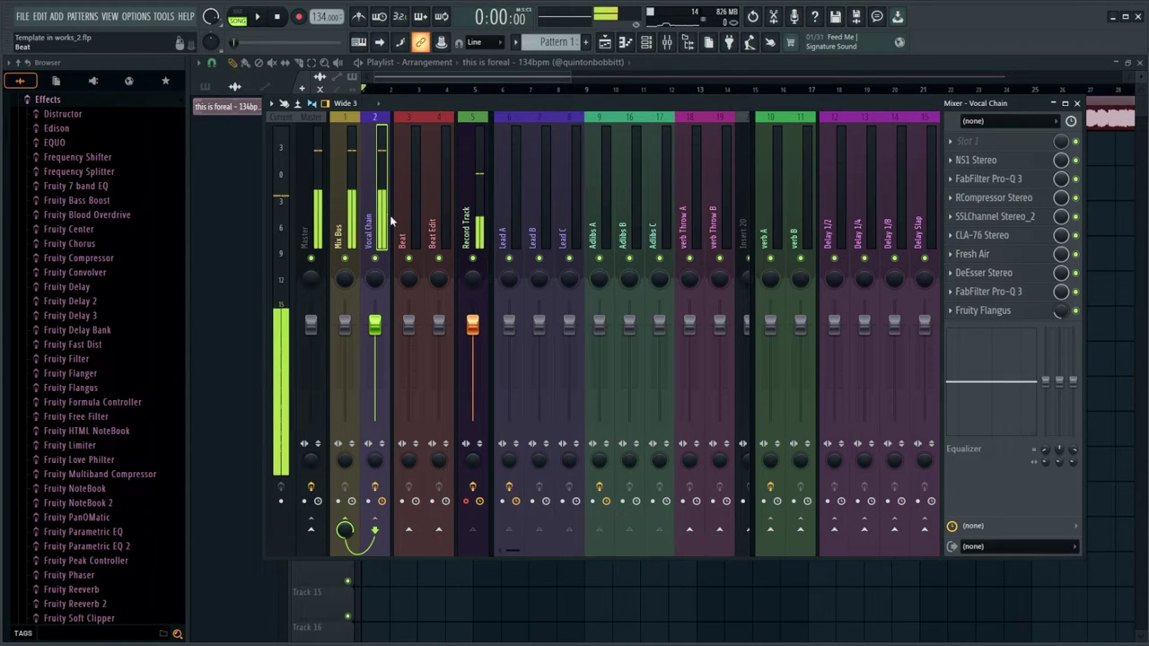
click(998, 199)
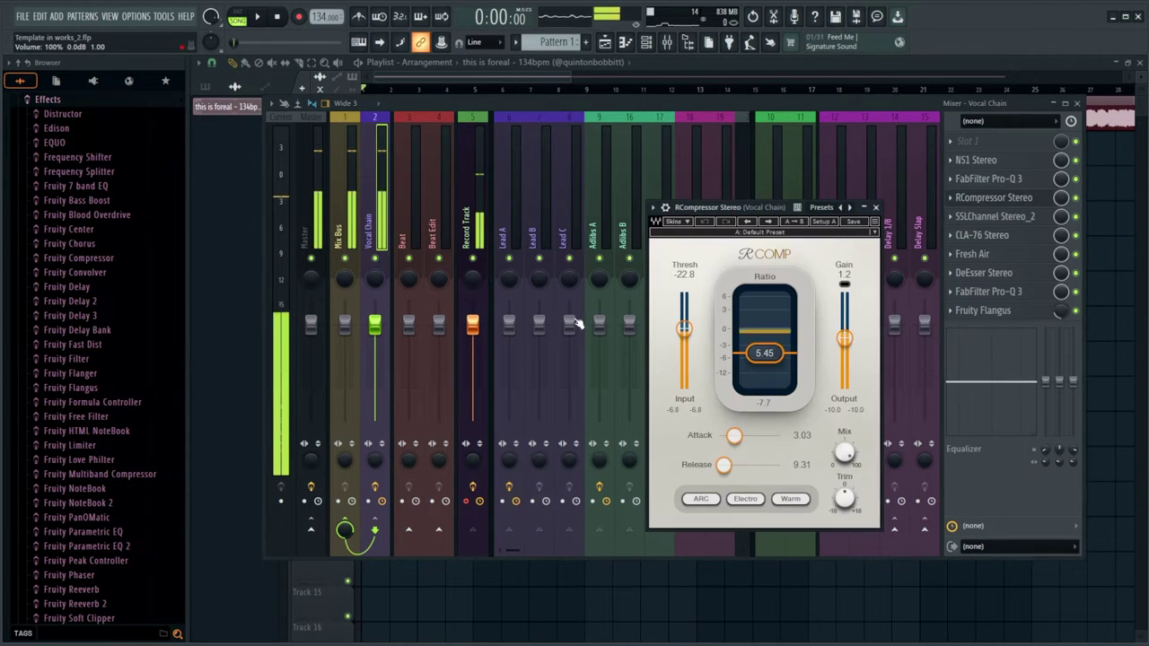
click(995, 217)
click(995, 216)
click(998, 259)
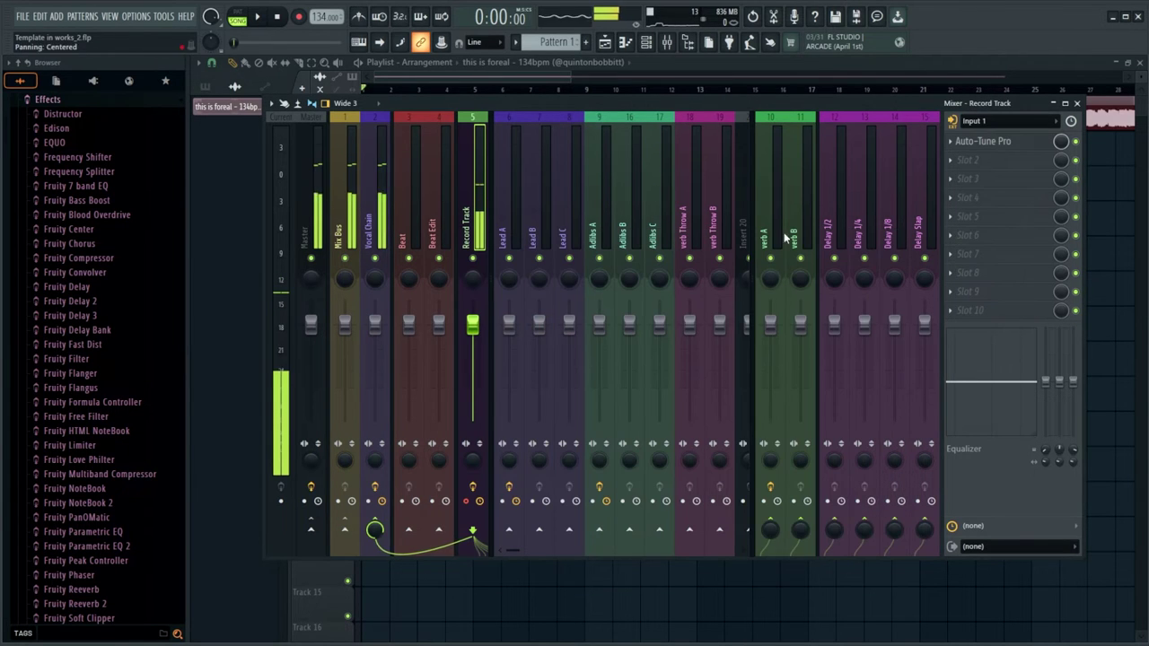
Replace the Fruity Reeverb 2 on the verb A channel with ValhallaVintageVerb
click(786, 238)
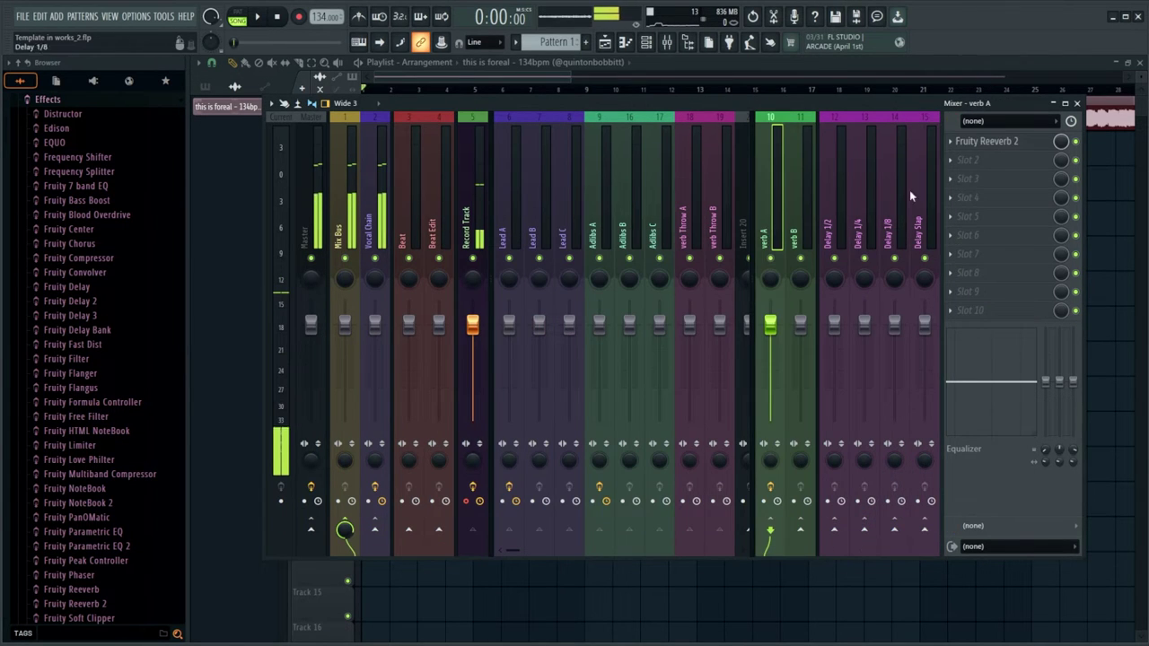
click(952, 157)
click(985, 154)
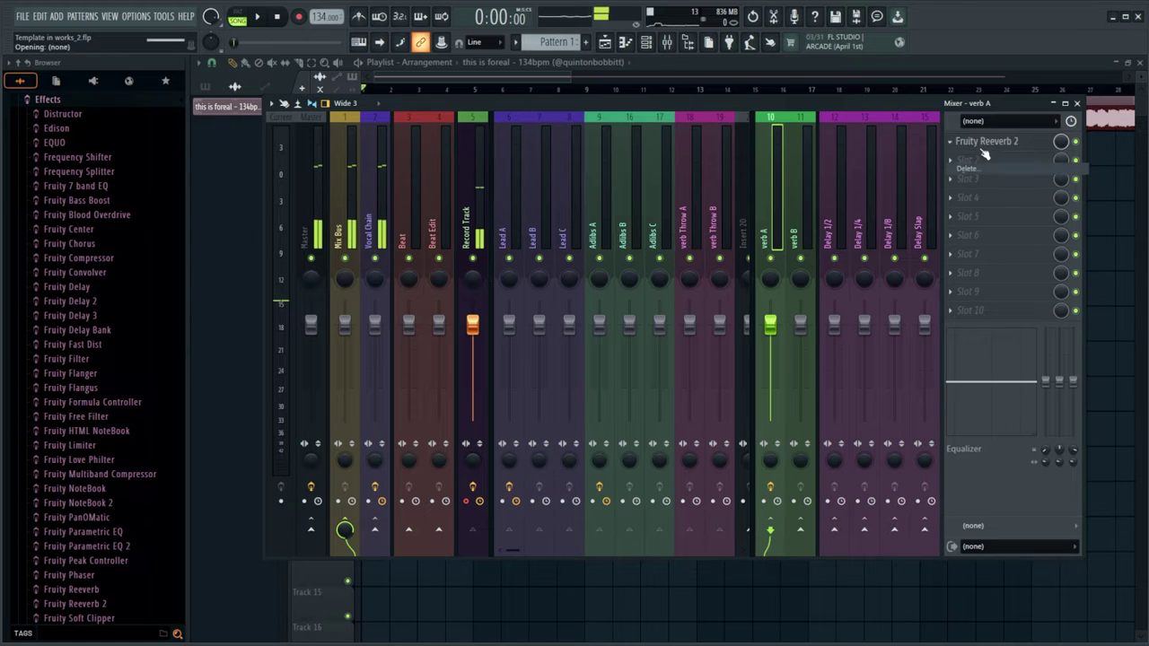
click(952, 141)
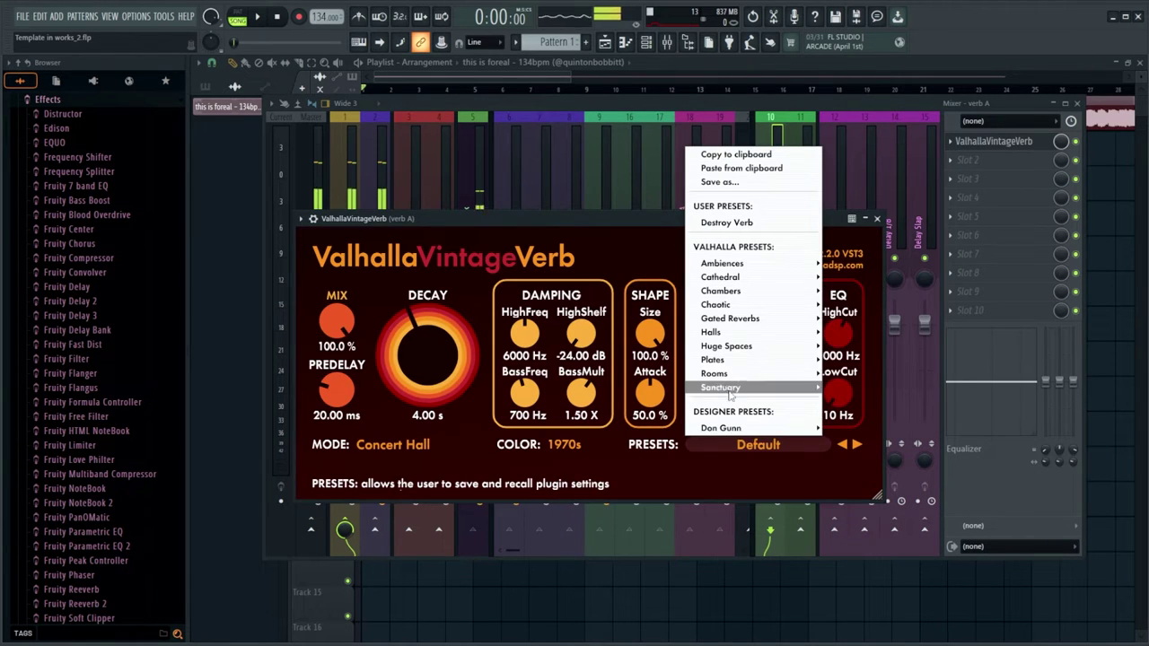
Load the Vocal Plate preset in verb A's ValhallaVintageVerb and raise its damping HighShelf
mouse_move(776, 367)
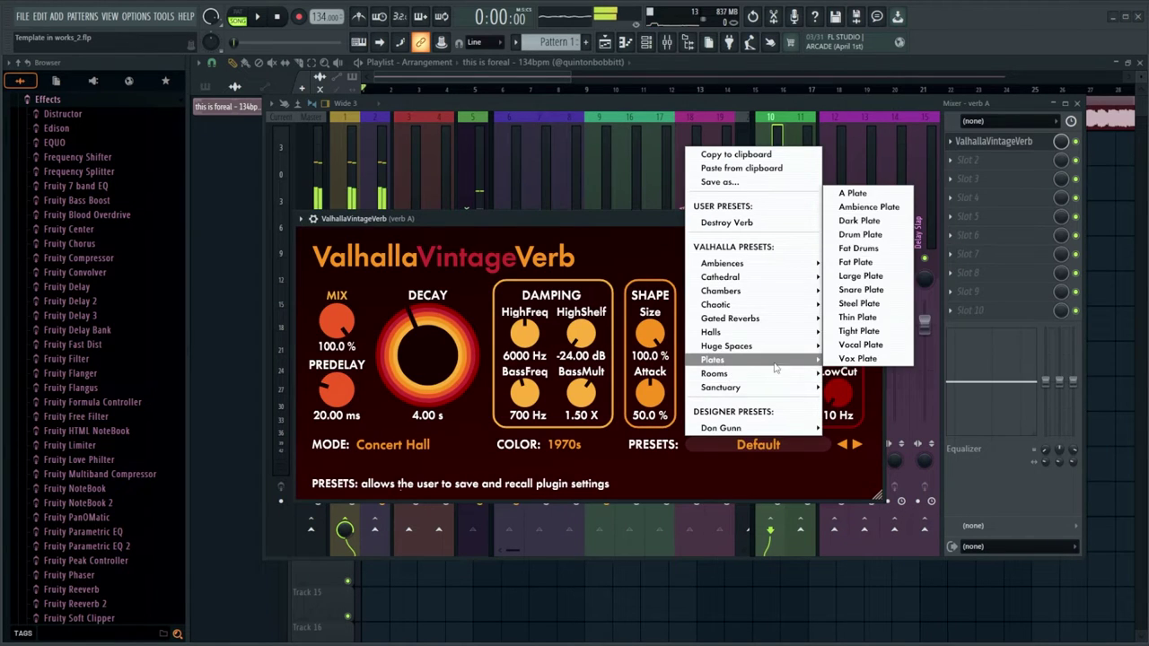
click(860, 346)
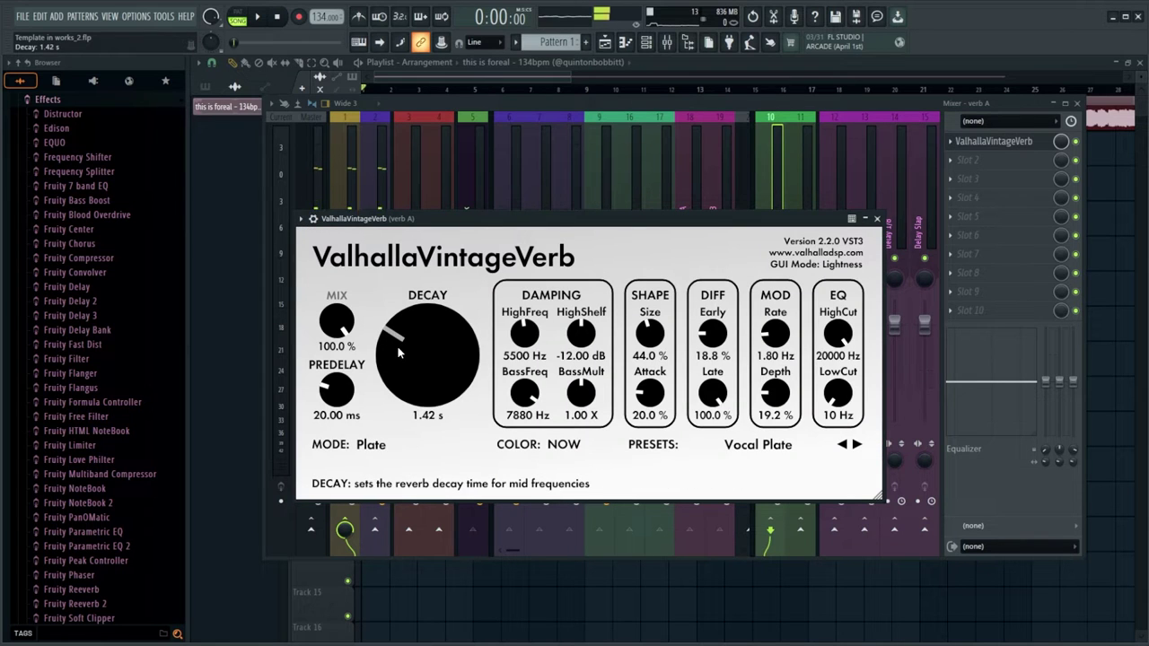
drag(581, 334, 587, 301)
click(877, 219)
Add Fruity parametric EQ 2 to verb A, cut the low end and boost the upper mids and highs
click(468, 226)
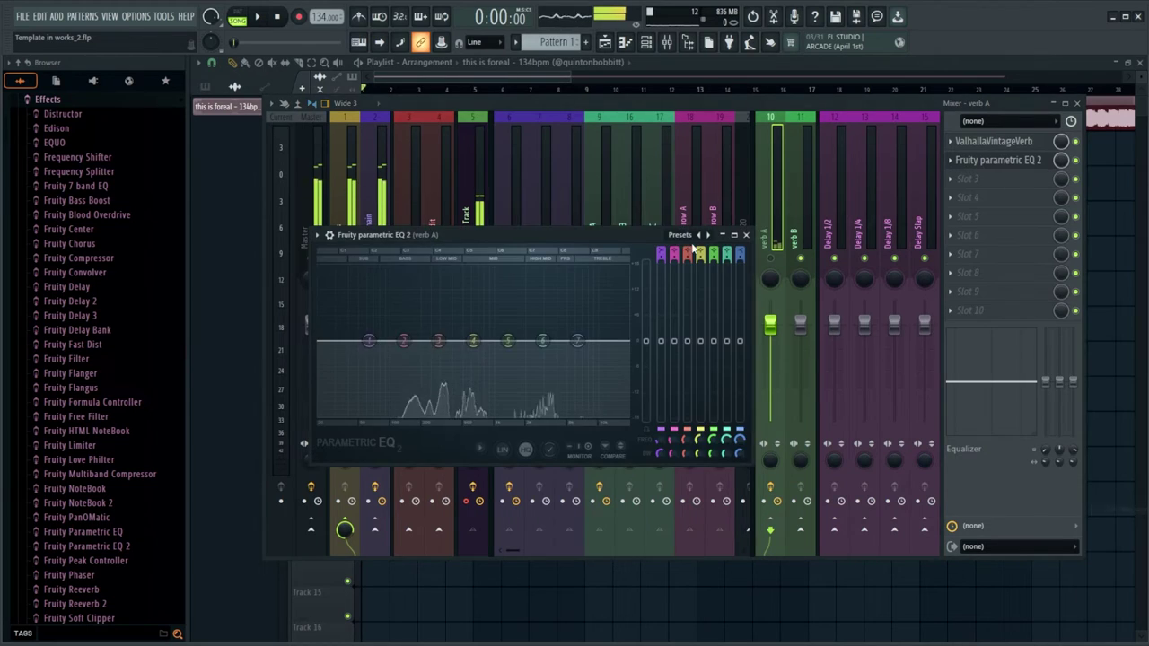
drag(605, 227, 793, 198)
drag(546, 325, 569, 375)
drag(579, 302, 586, 320)
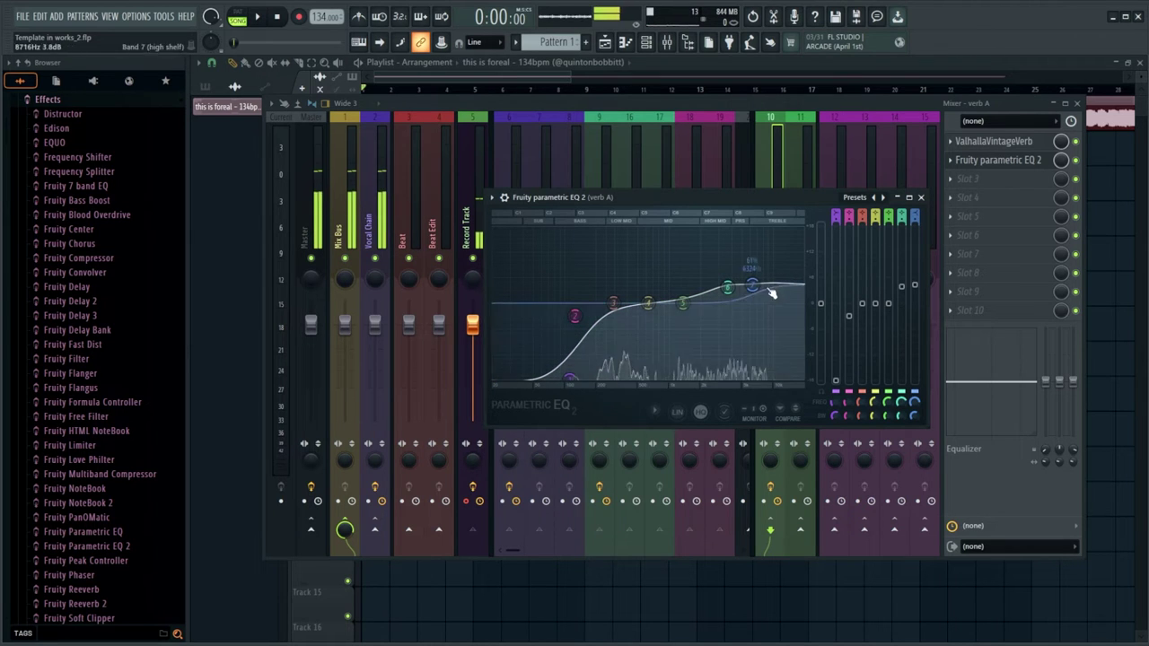
click(921, 197)
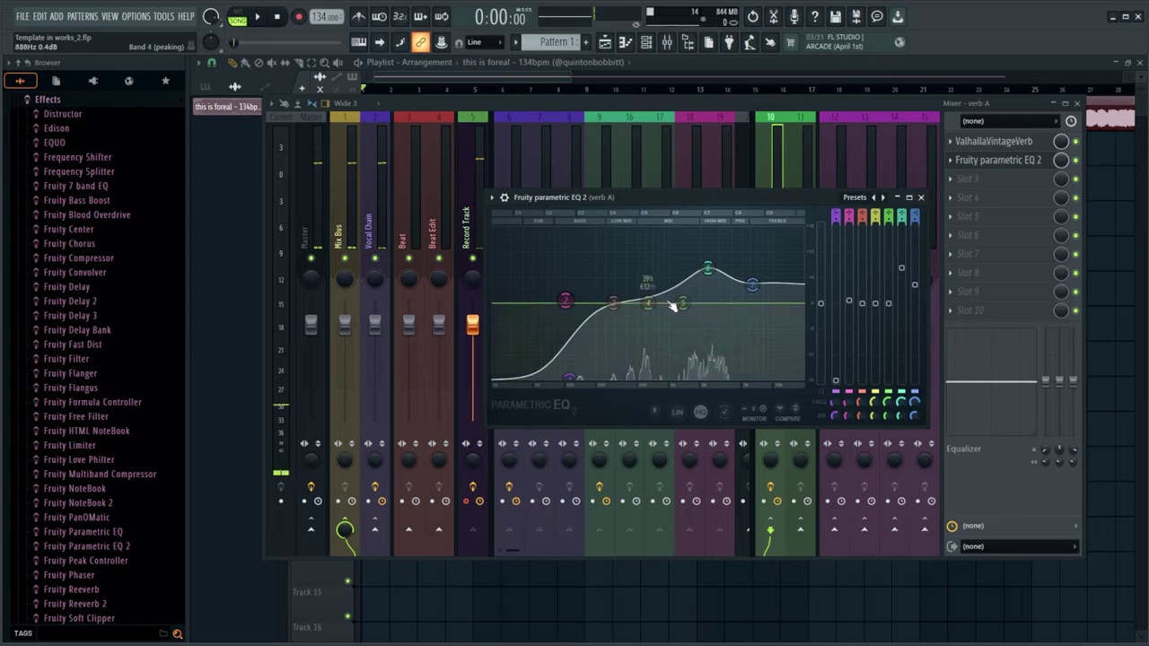
drag(706, 292, 769, 257)
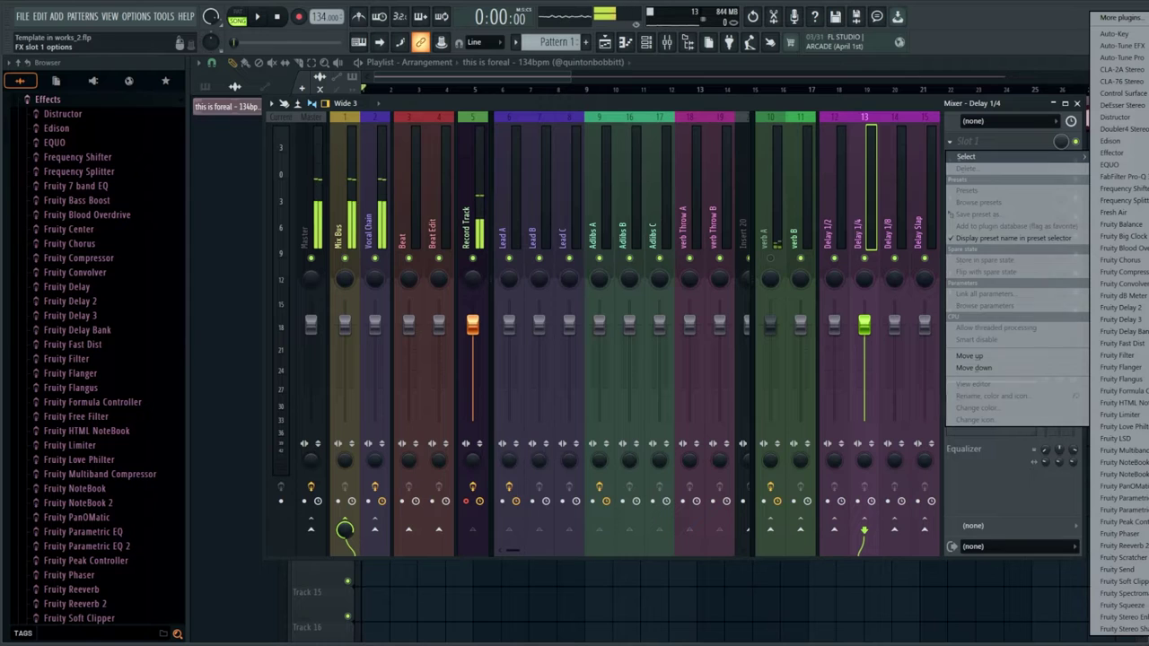
Fill the Delay 1/4 channel's first three effect slots with H-Delay Stereo, Fruity Chorus and Fruity Reeverb 2
click(1148, 106)
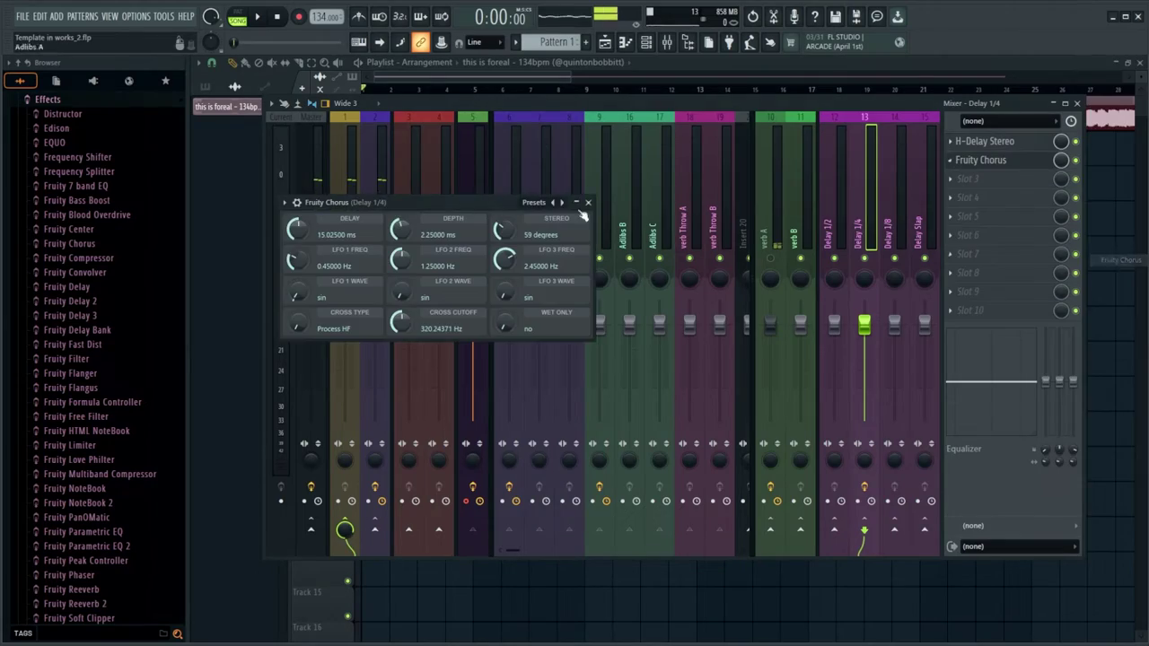
click(588, 202)
click(480, 225)
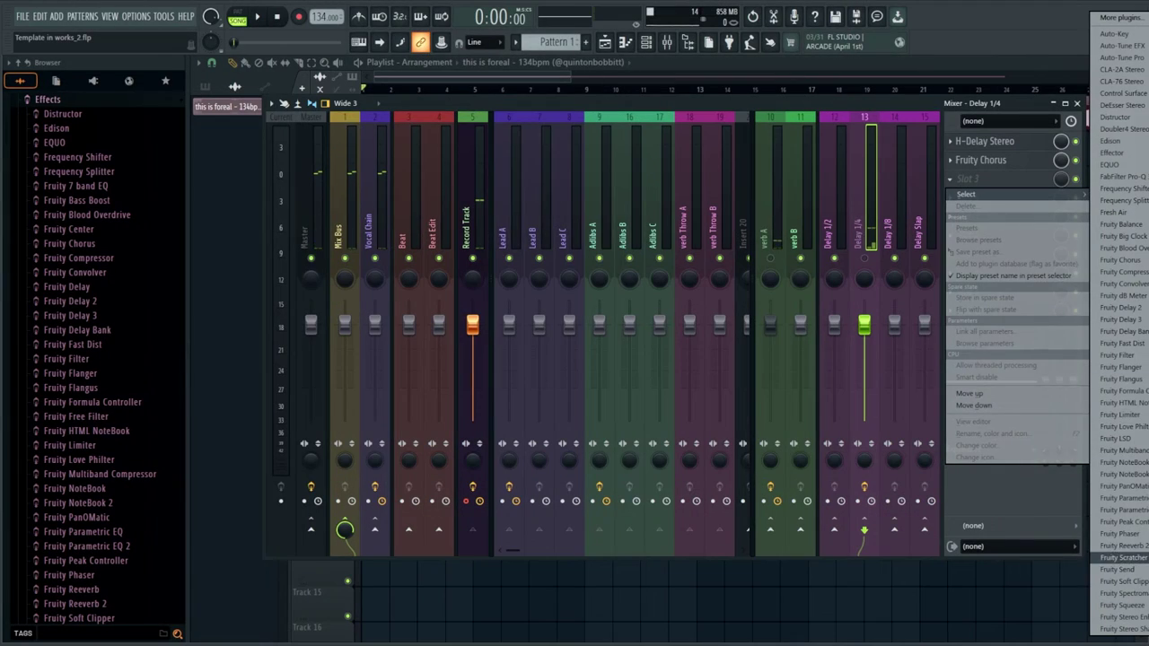
click(1142, 544)
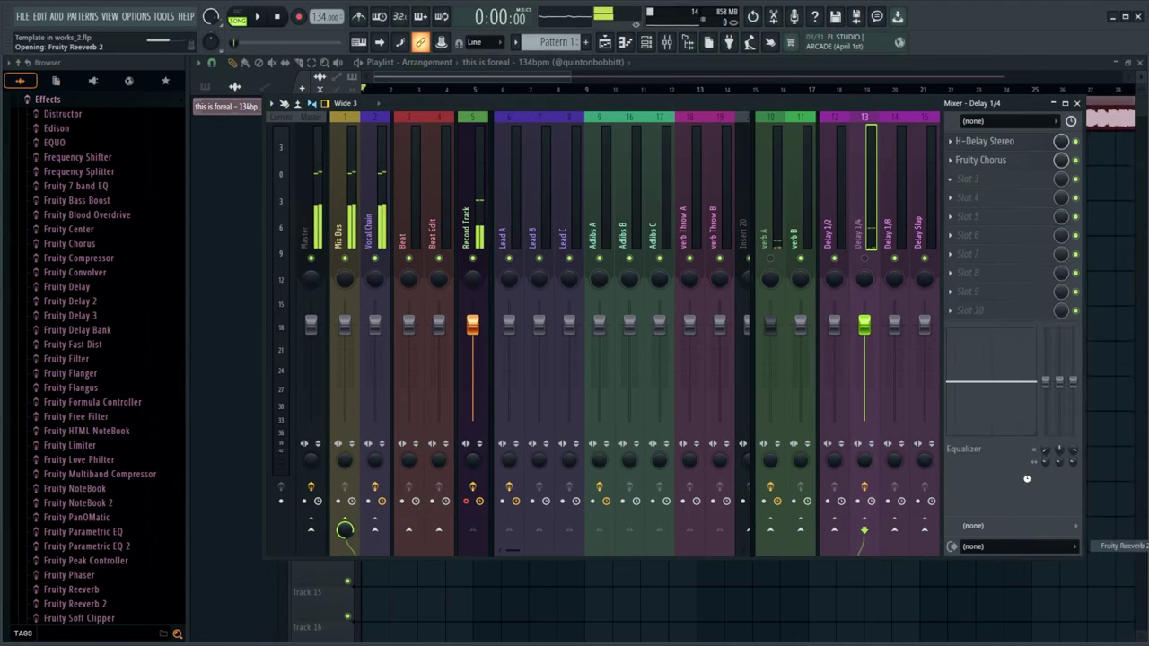
click(624, 221)
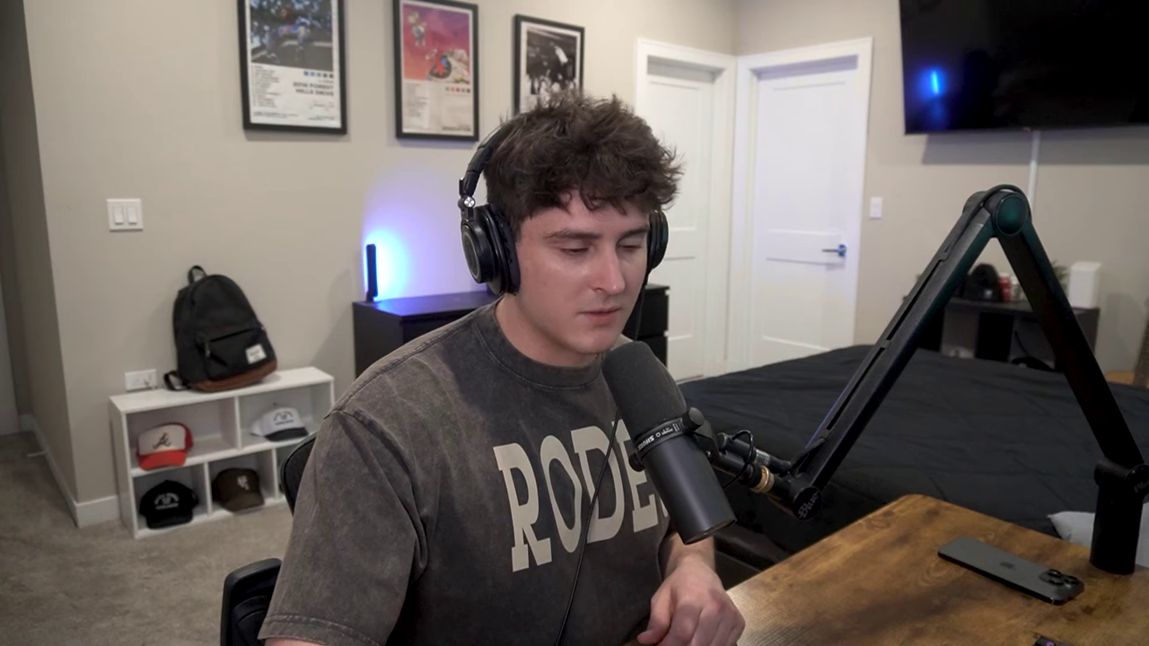
Adjust the Record Track's send to verb A and add Fruity Chorus to its second effect slot
click(771, 259)
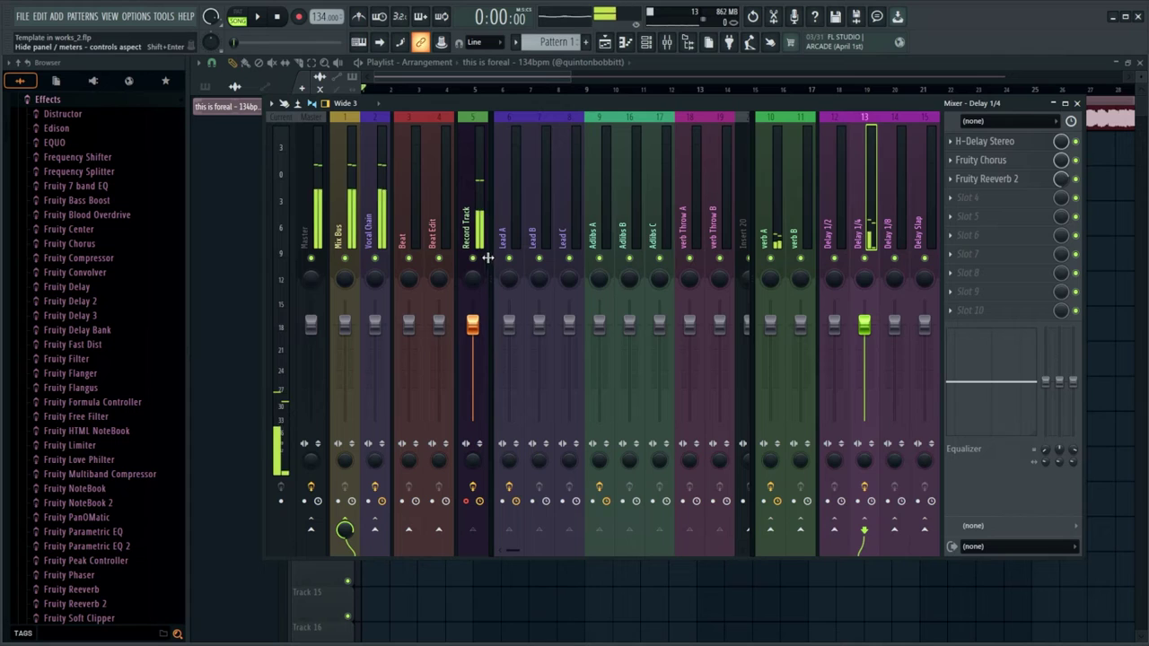
click(479, 231)
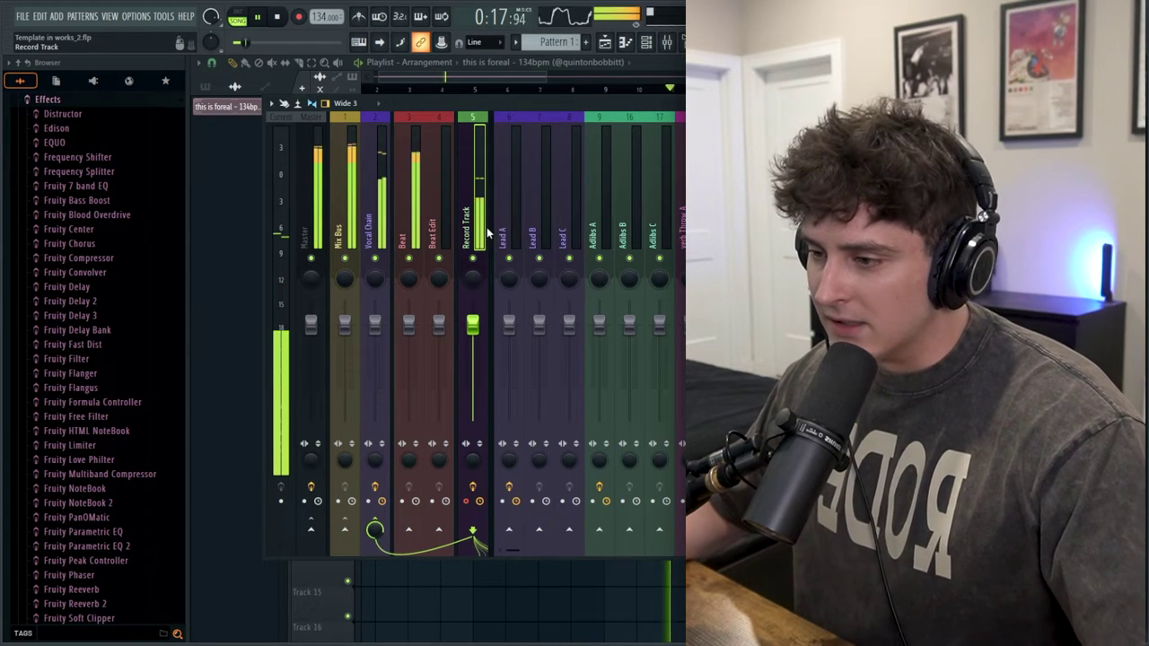
drag(781, 530, 781, 520)
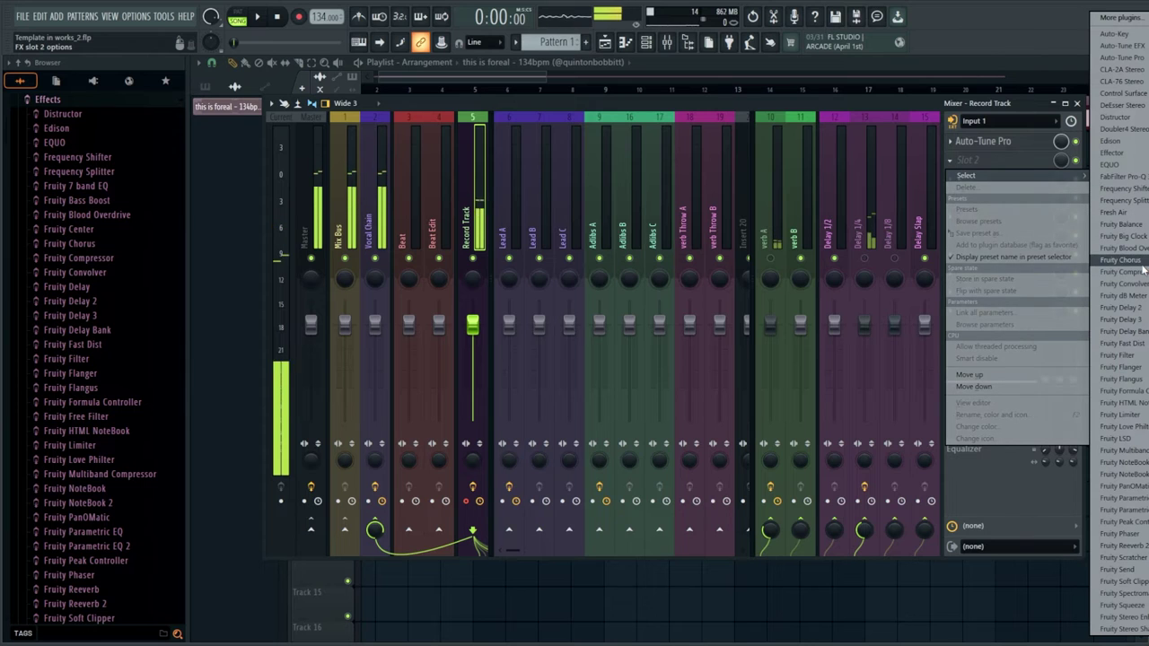
click(1122, 259)
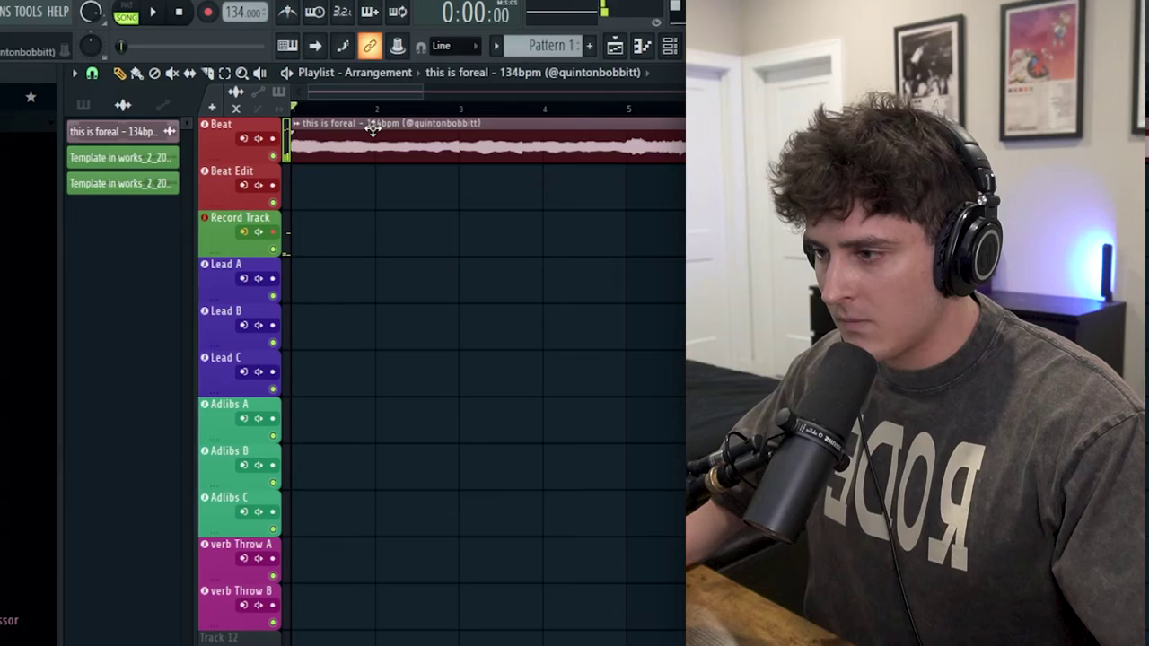
Record a vocal take over the beat and move its clip from the Record Track to Lead A
key(space)
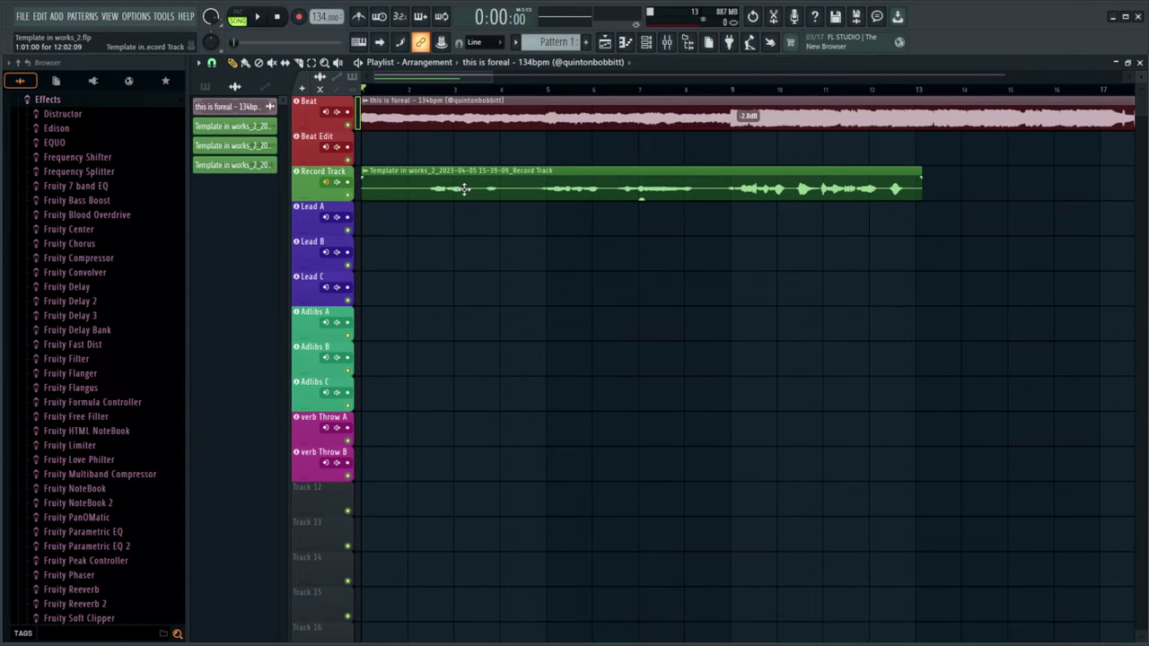
drag(483, 192, 487, 228)
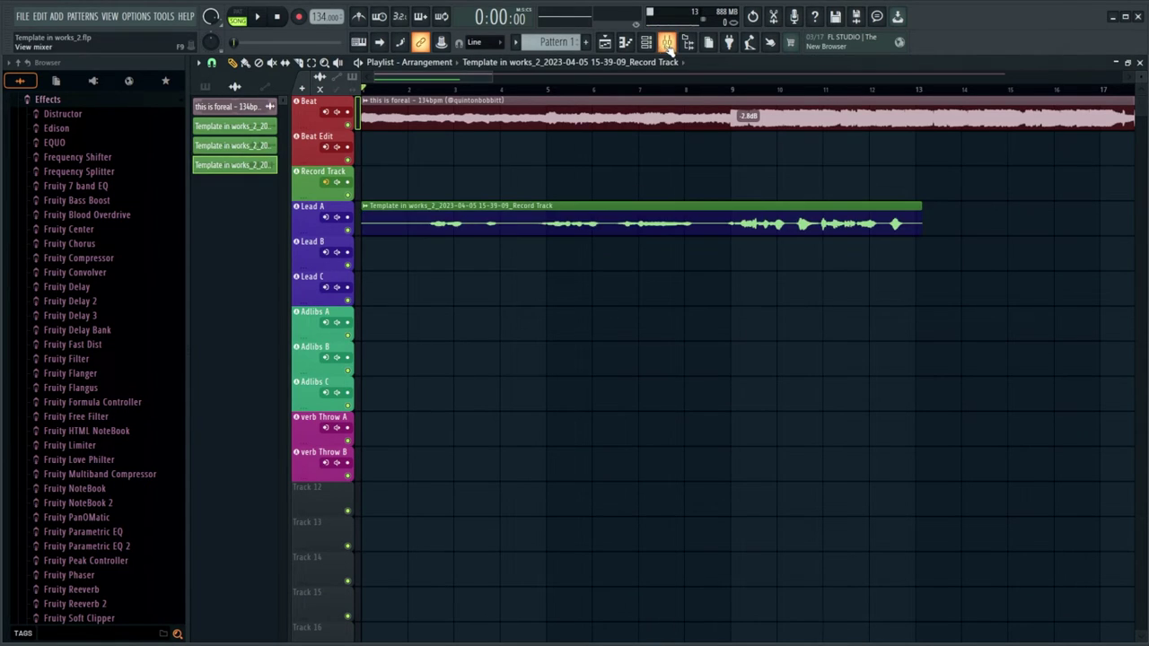
Copy the Fruity Chorus with its settings from the Record Track to the Lead A channel
click(668, 45)
click(477, 228)
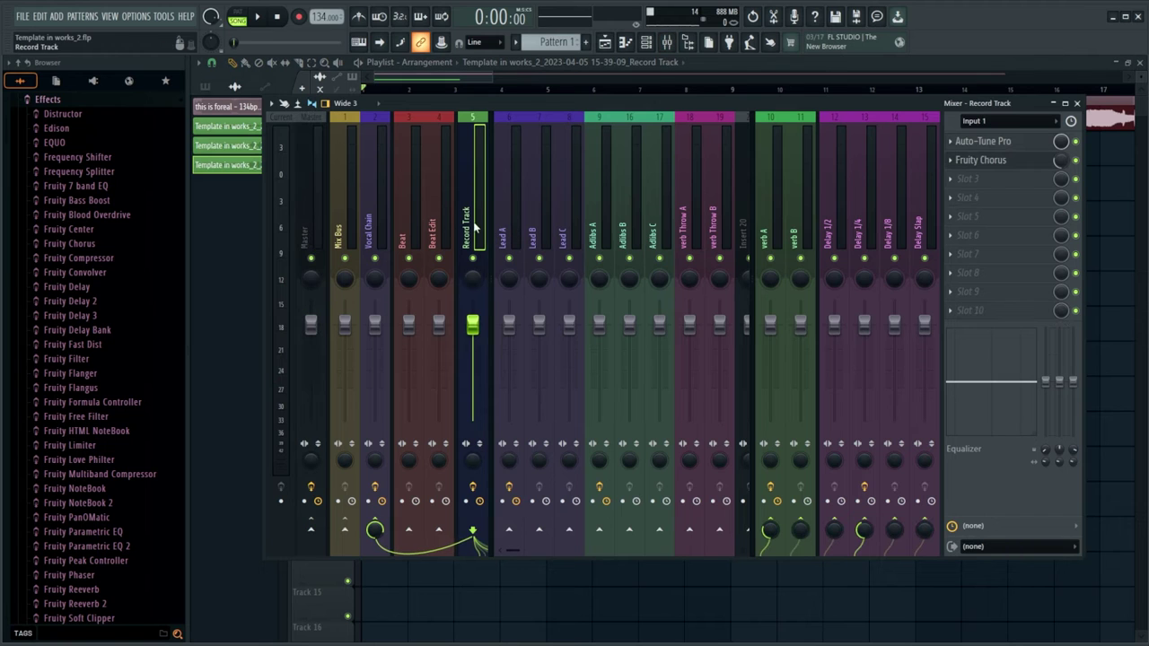
click(951, 163)
mouse_move(978, 181)
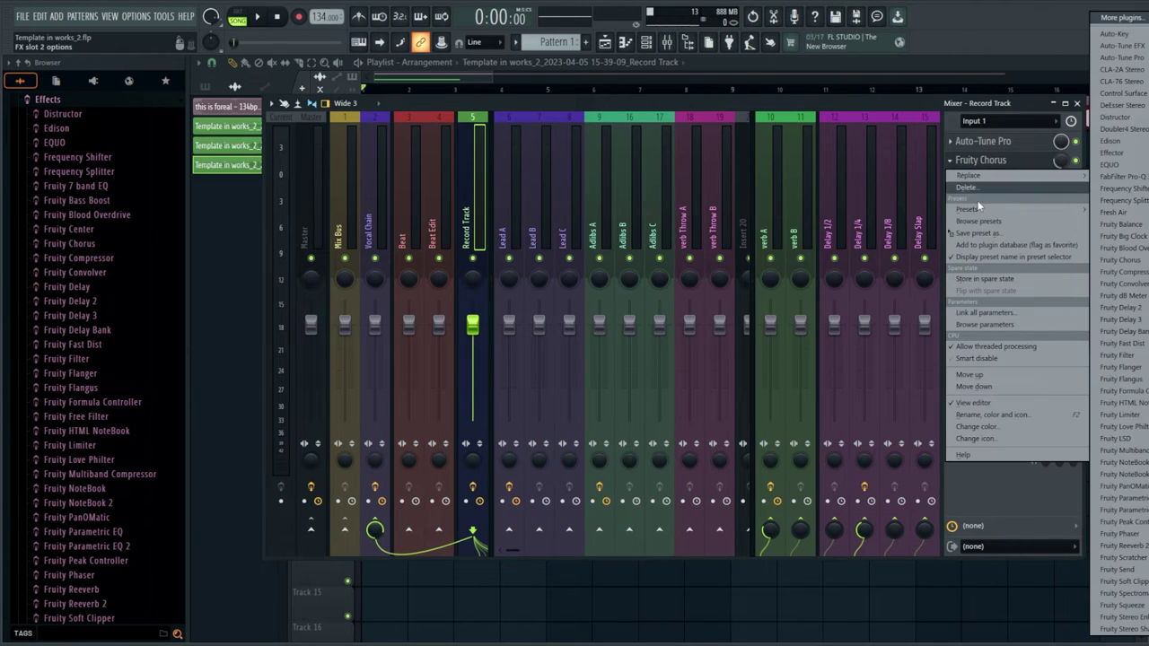
drag(985, 237, 516, 216)
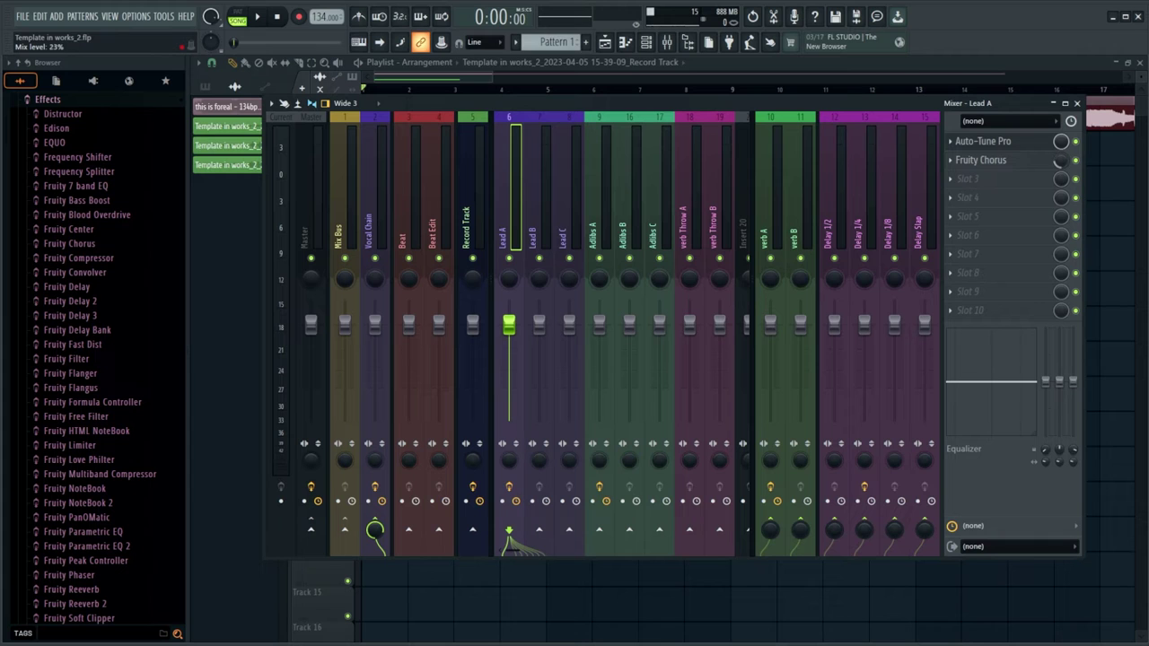
Match Lead A's verb A and Delay 1/4 send levels to the Record Track's by copying and pasting their values
key(F9)
drag(439, 262, 495, 170)
key(F9)
click(490, 244)
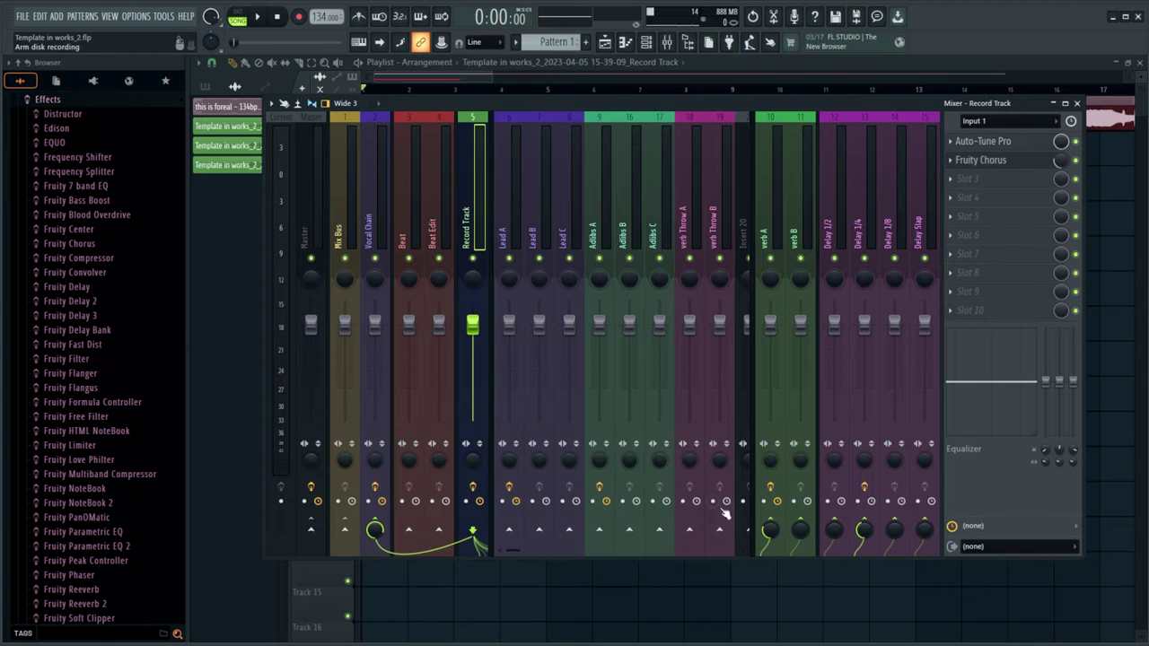
right_click(769, 532)
click(799, 593)
right_click(769, 530)
click(812, 606)
click(471, 218)
right_click(862, 531)
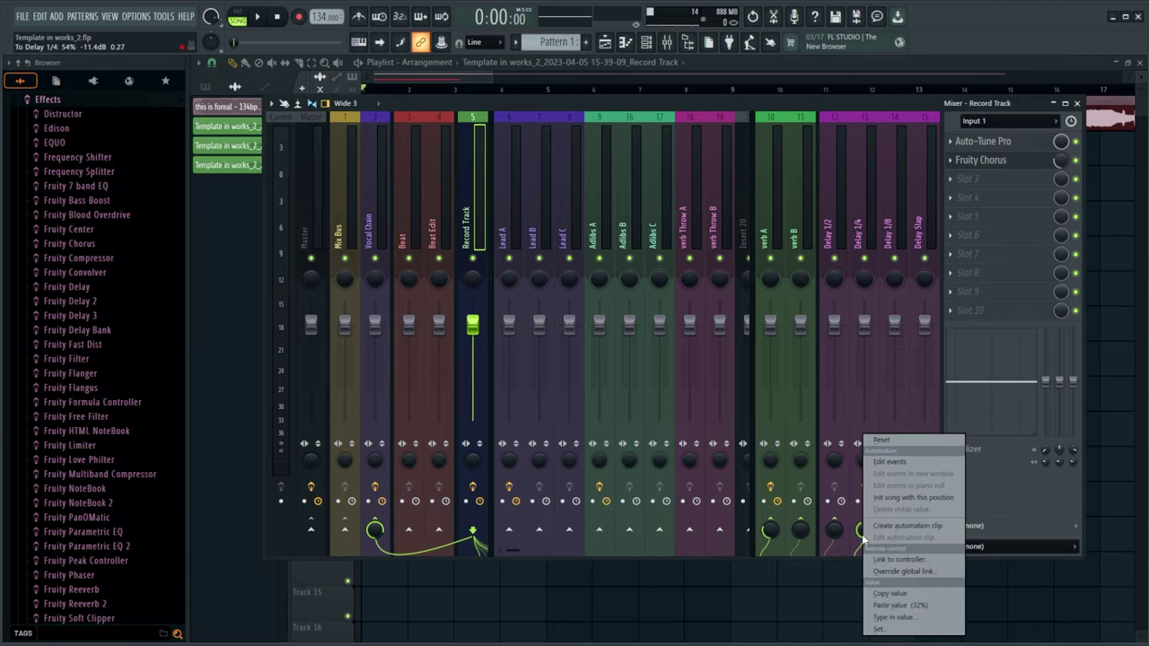
click(890, 593)
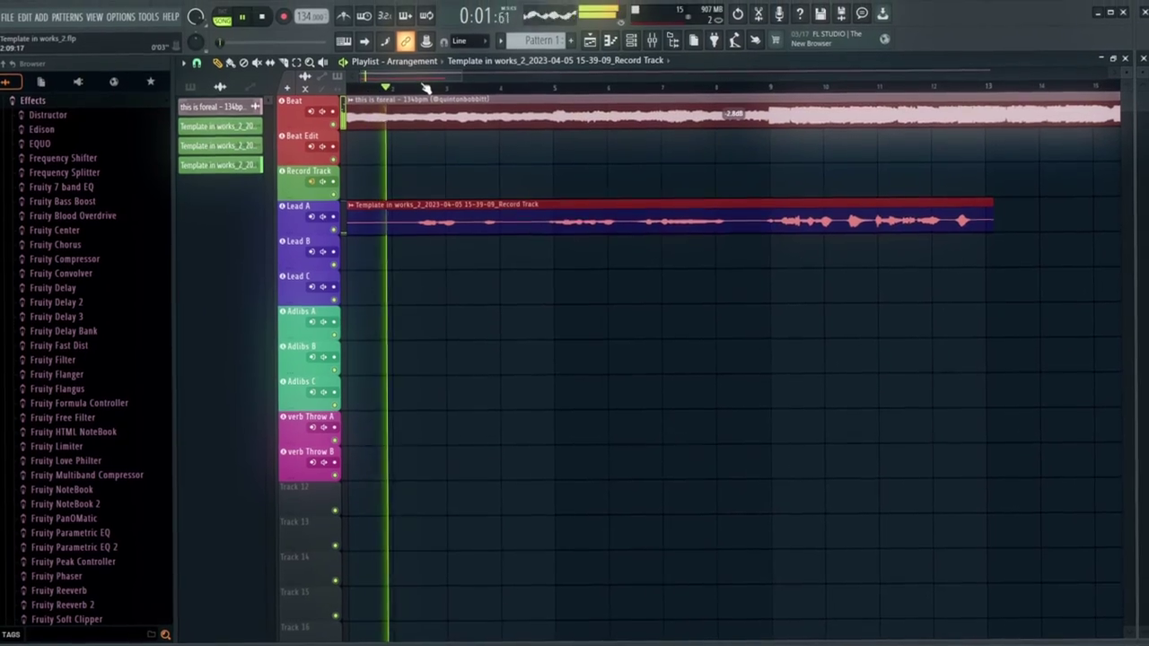
Play back the Lead A vocal with the beat and check it in the mixer
scroll(448, 83, down, 1)
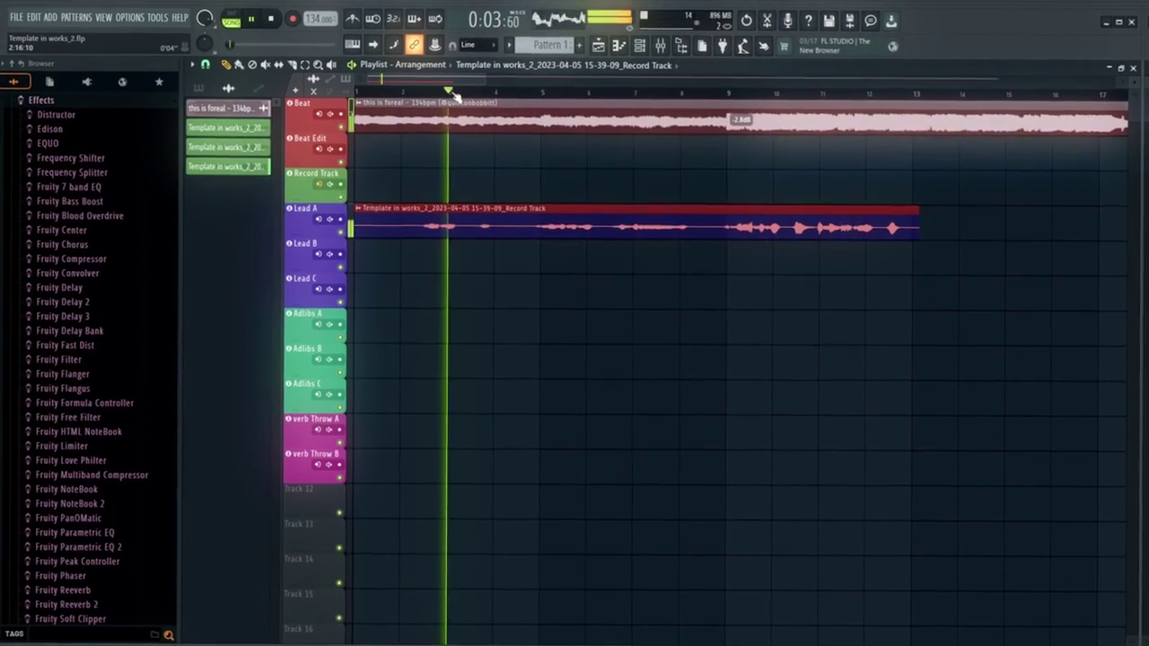
click(672, 40)
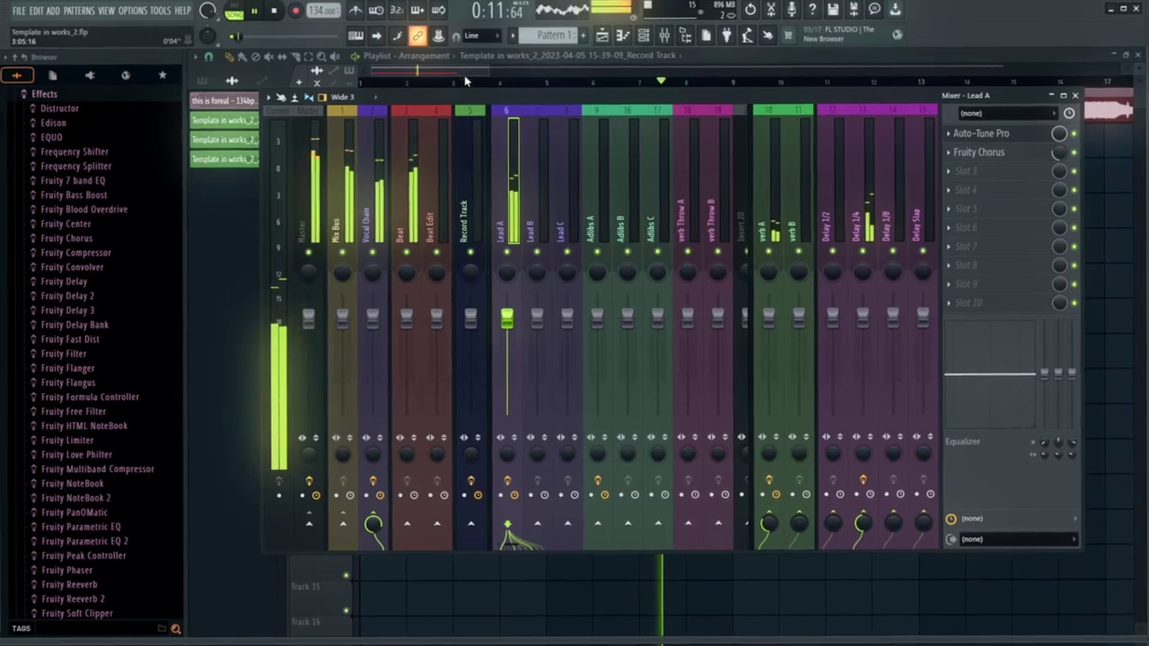
click(469, 78)
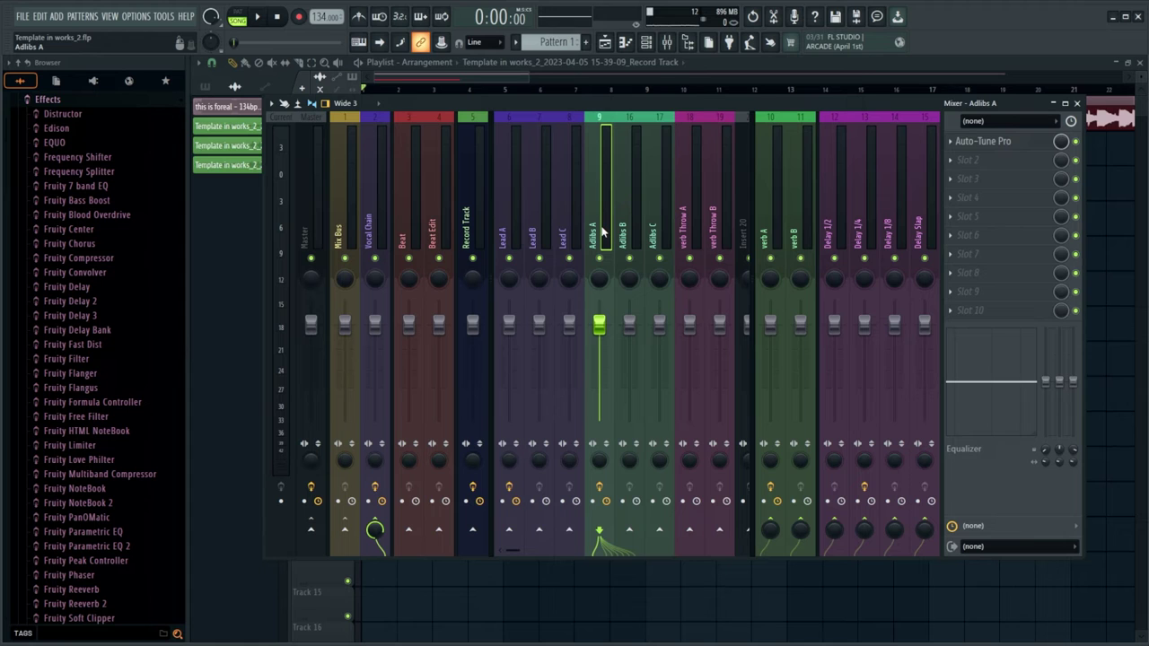
Add Fruity Stereo Shaper to the second effect slot of the Adlibs A channel
click(986, 164)
click(1122, 628)
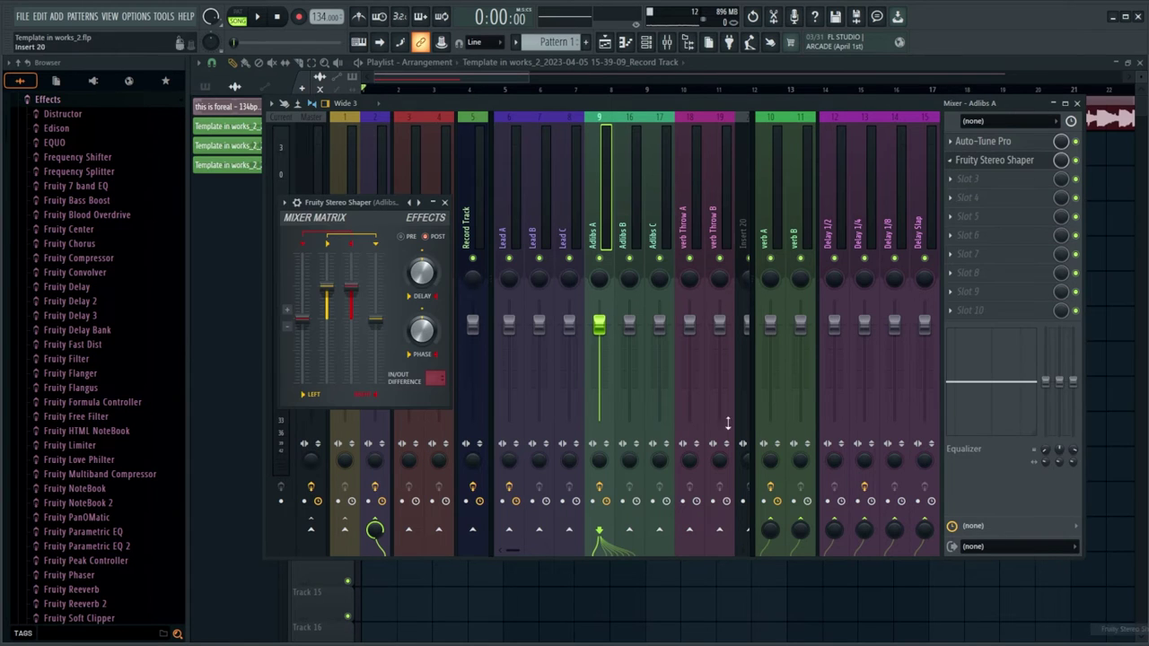
click(445, 203)
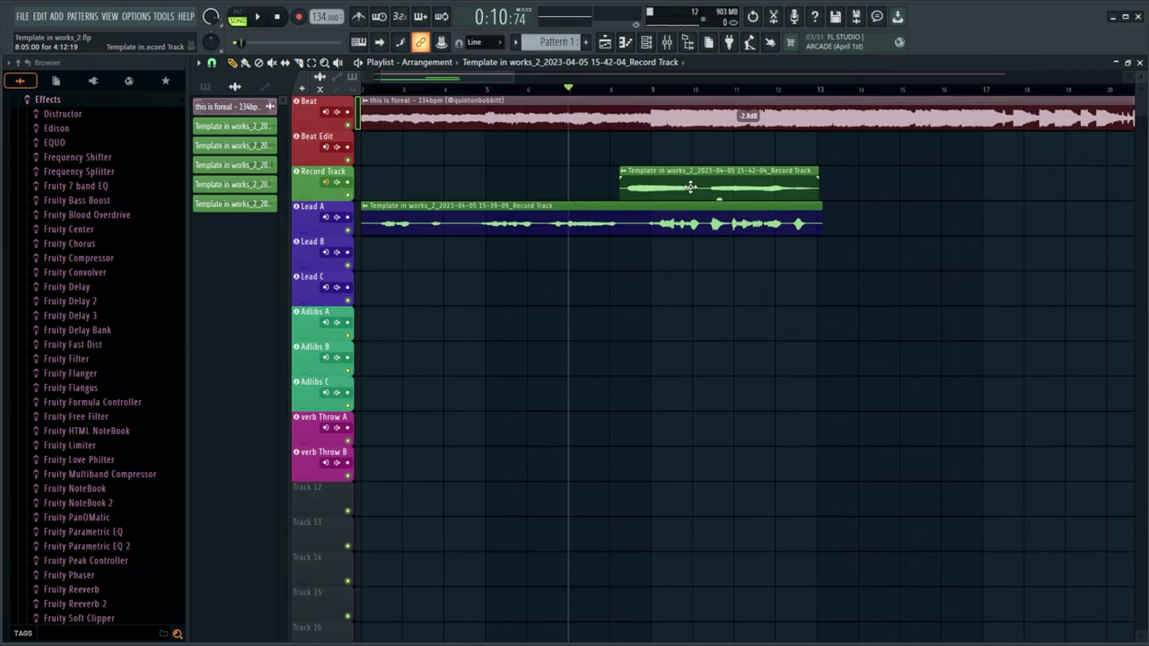
Move the newly recorded ad-lib clip from the Record Track to Adlibs A and lower that channel to about -6.2 dB
drag(690, 187, 692, 343)
key(F9)
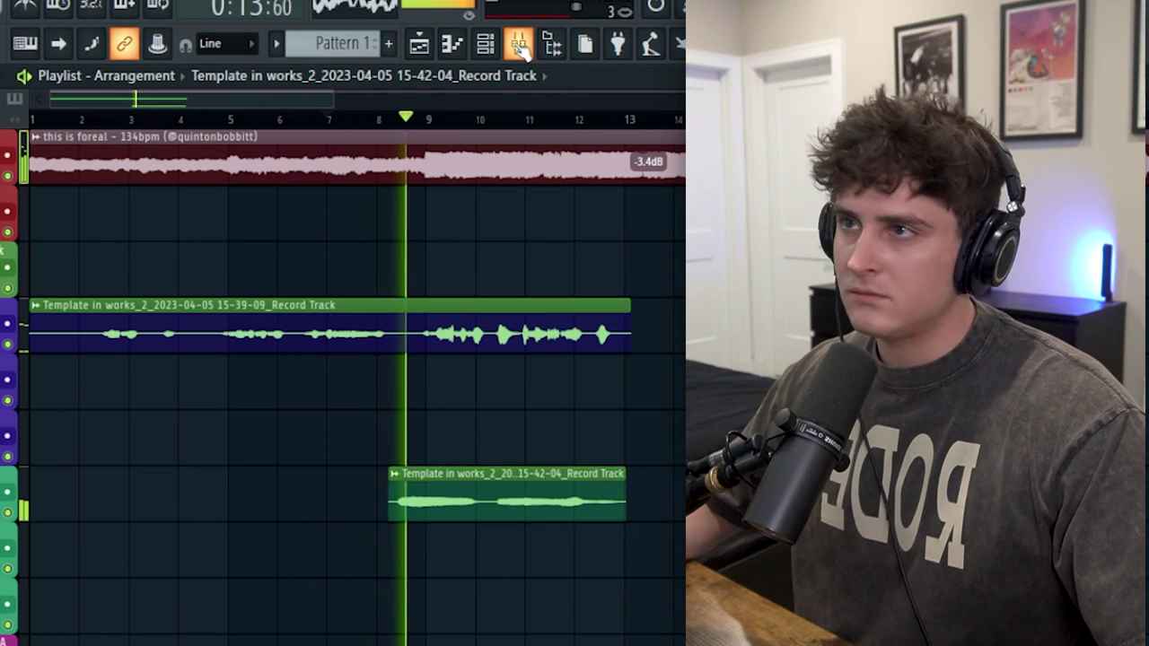
click(521, 46)
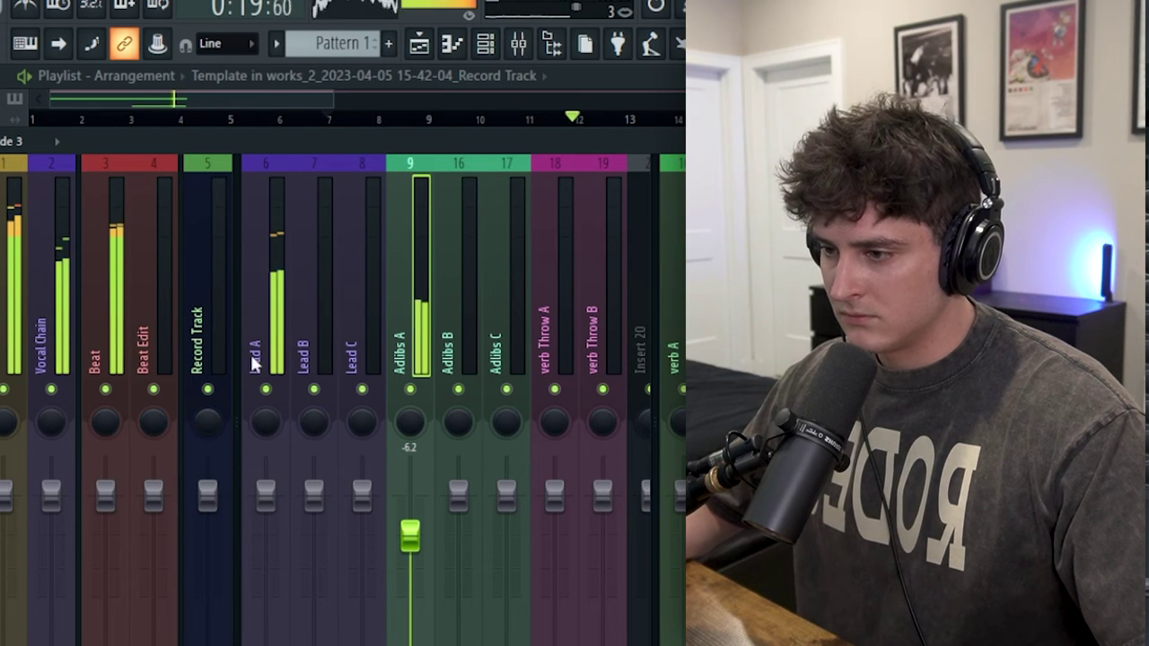
click(325, 96)
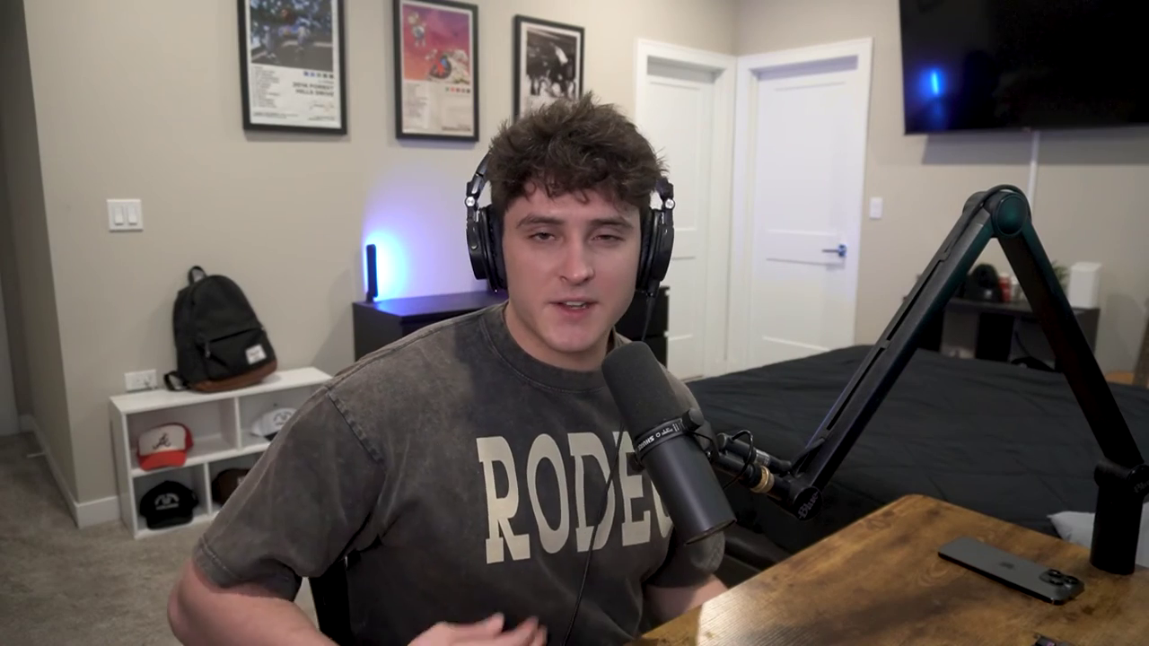